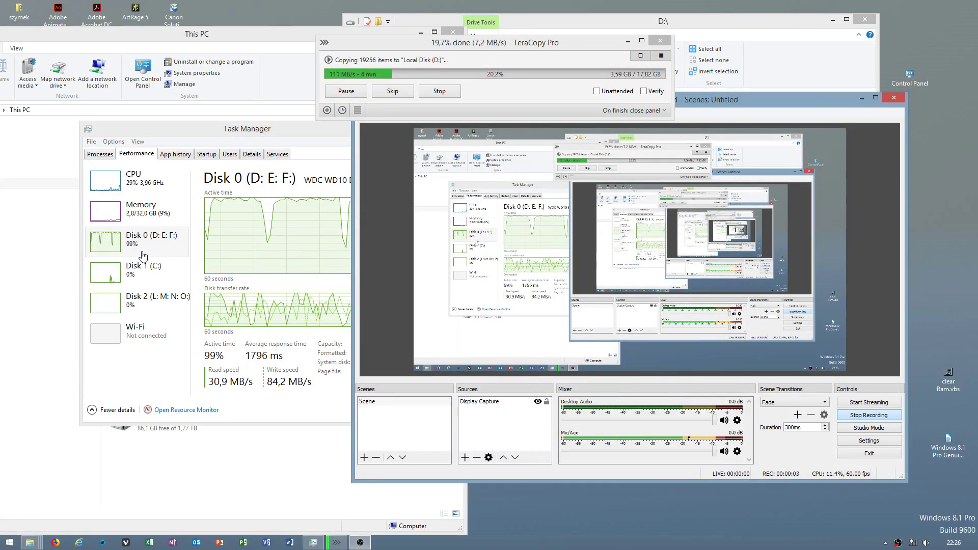
# Step: Rearrange Task Manager and This PC to check free space on Local Disk (C:) and (D:)
pyautogui.moveTo(309, 129); pyautogui.dragTo(475, 356)
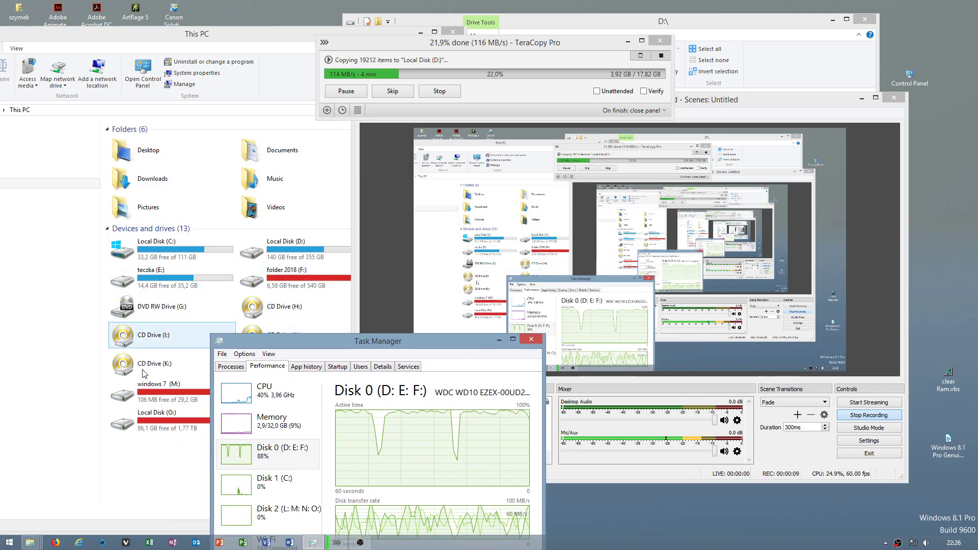
pyautogui.click(285, 253)
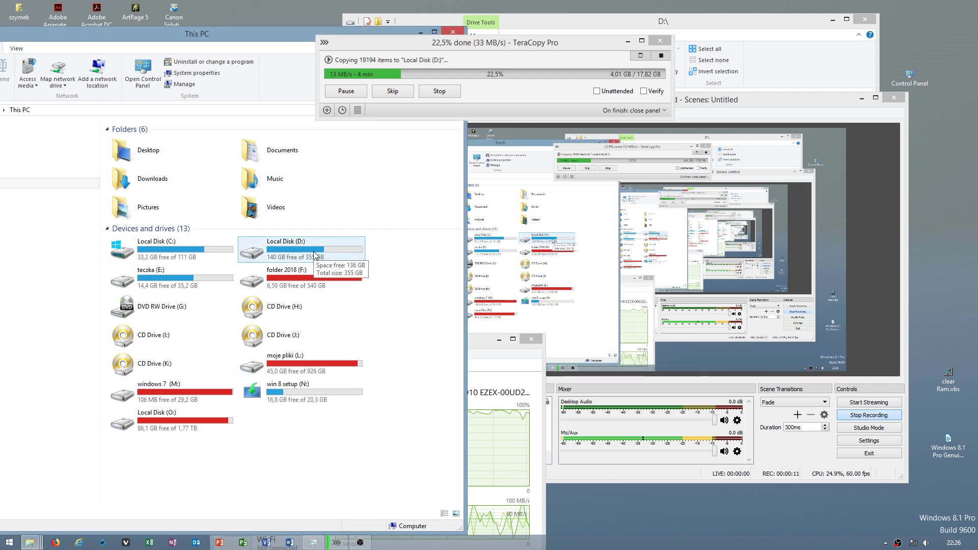
pyautogui.click(175, 253)
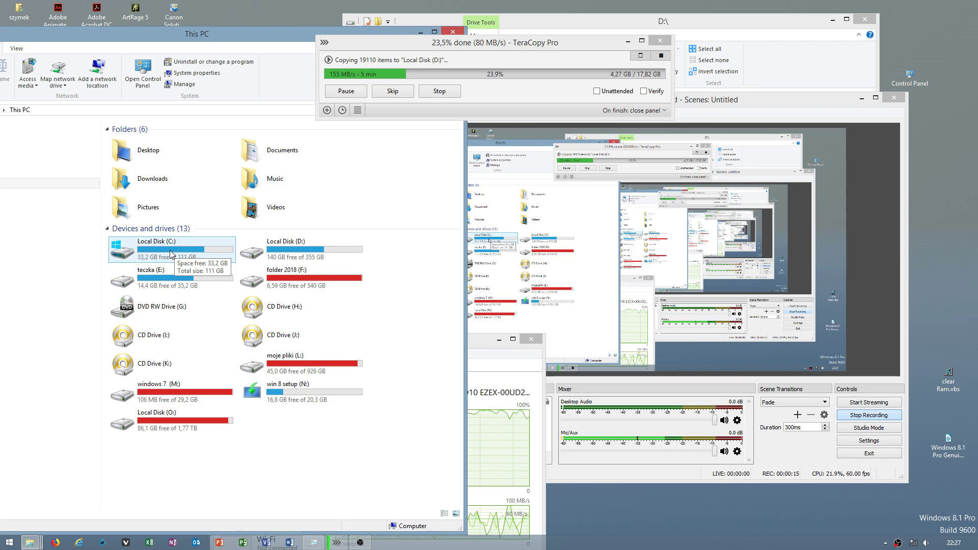
pyautogui.moveTo(482, 338); pyautogui.dragTo(433, 255)
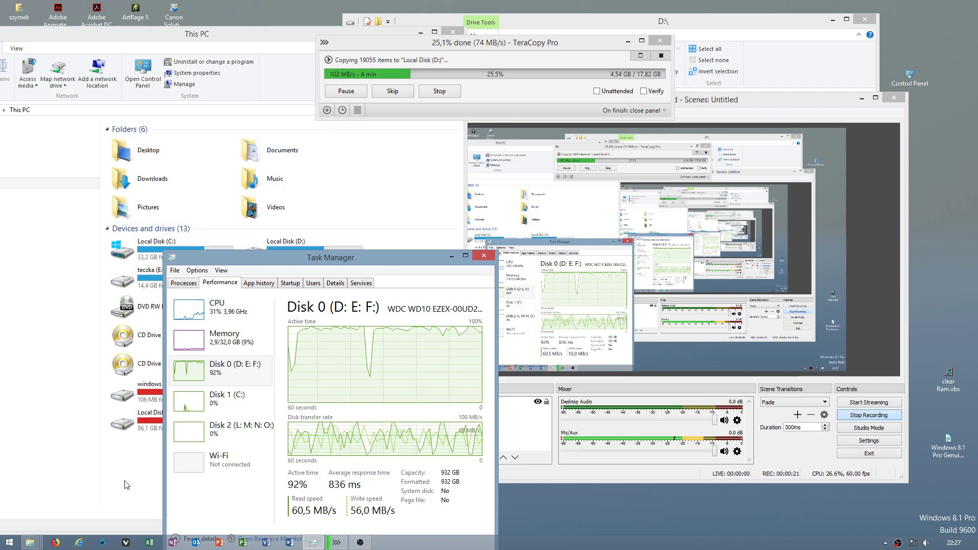
pyautogui.click(350, 219)
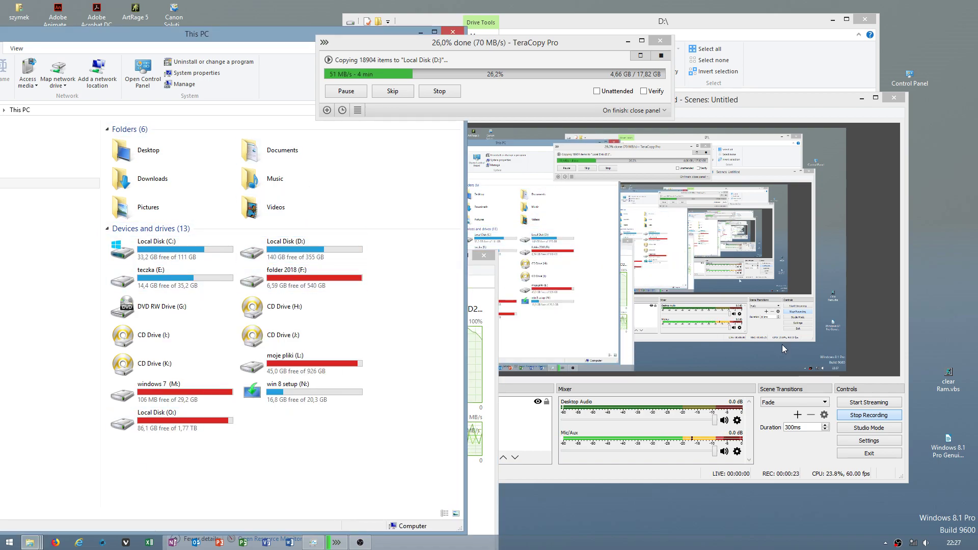
# Step: Move the D:\ folder window aside and bring the disk performance view forward
pyautogui.click(864, 102)
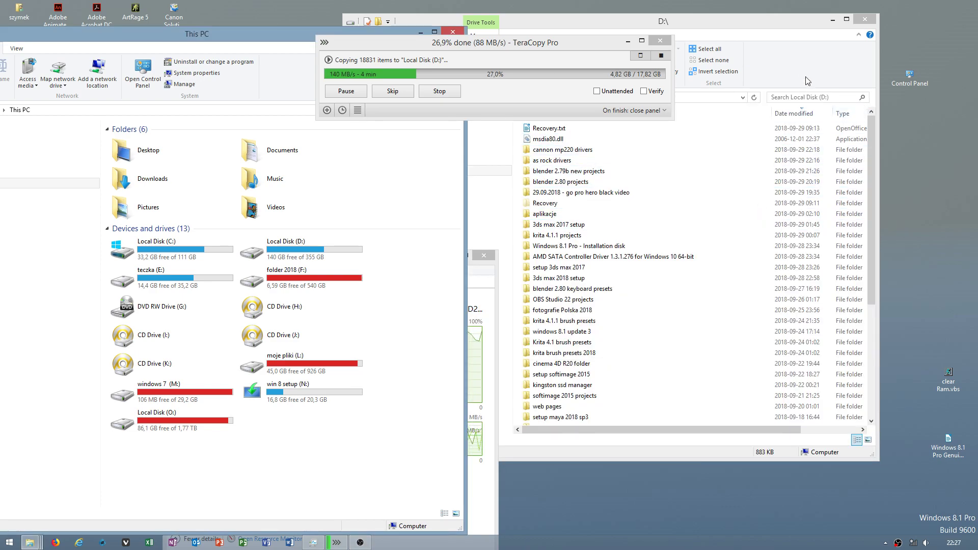
pyautogui.moveTo(761, 31); pyautogui.dragTo(806, 104)
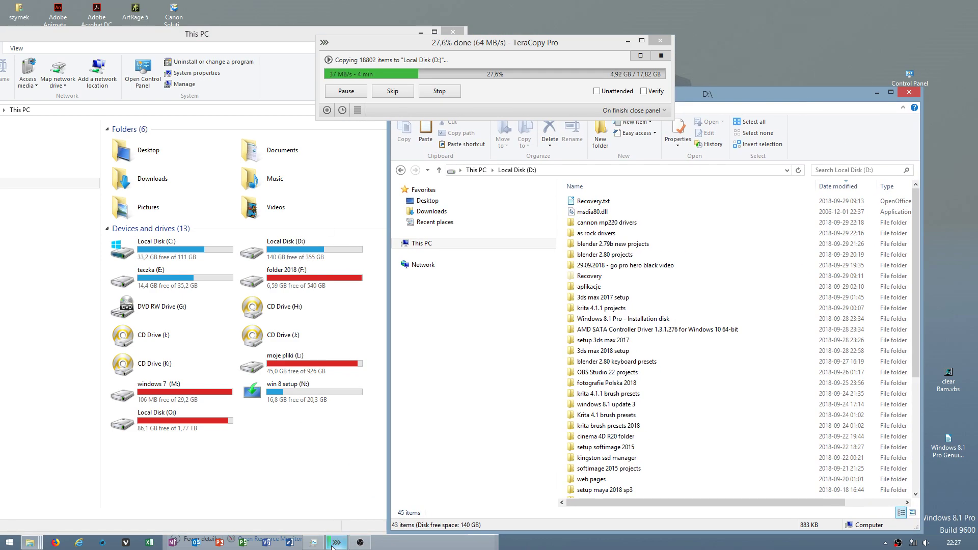
pyautogui.click(314, 542)
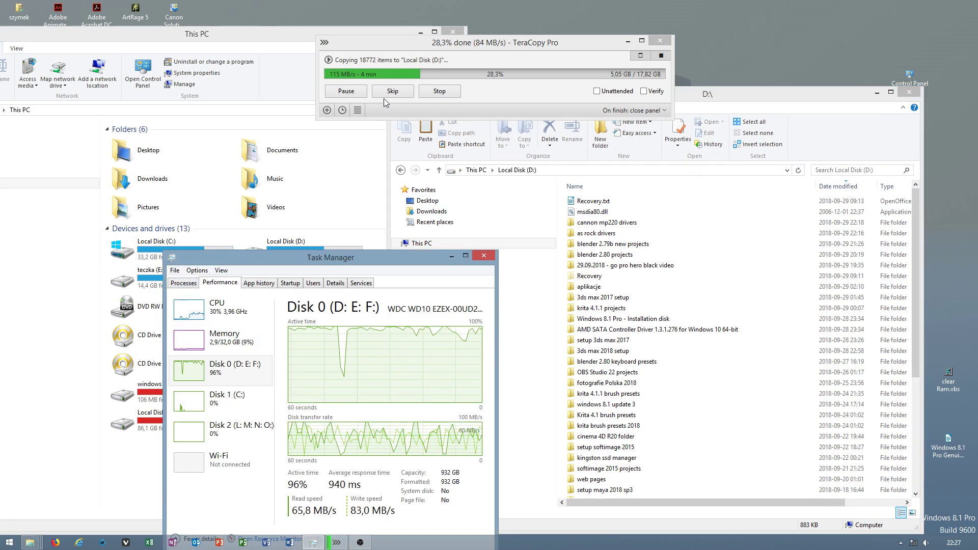
# Step: Pause, resume, then pause the TeraCopy copy again, leaving it at 31,3%
pyautogui.click(337, 93)
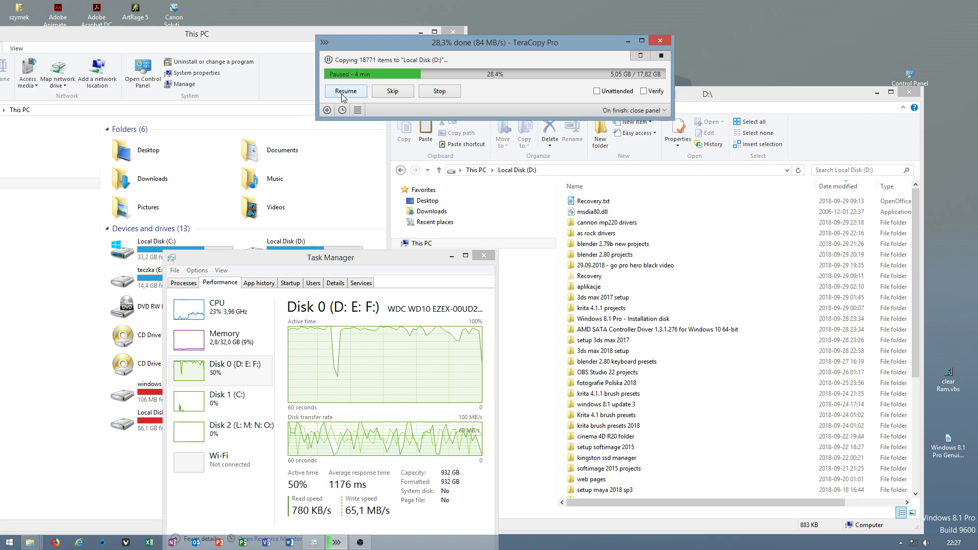
pyautogui.click(341, 94)
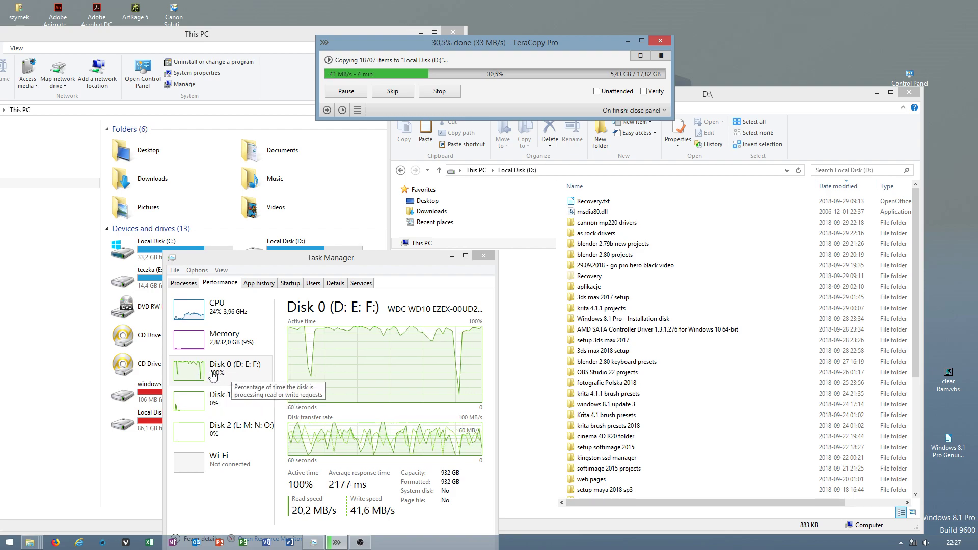
pyautogui.click(345, 91)
pyautogui.click(306, 224)
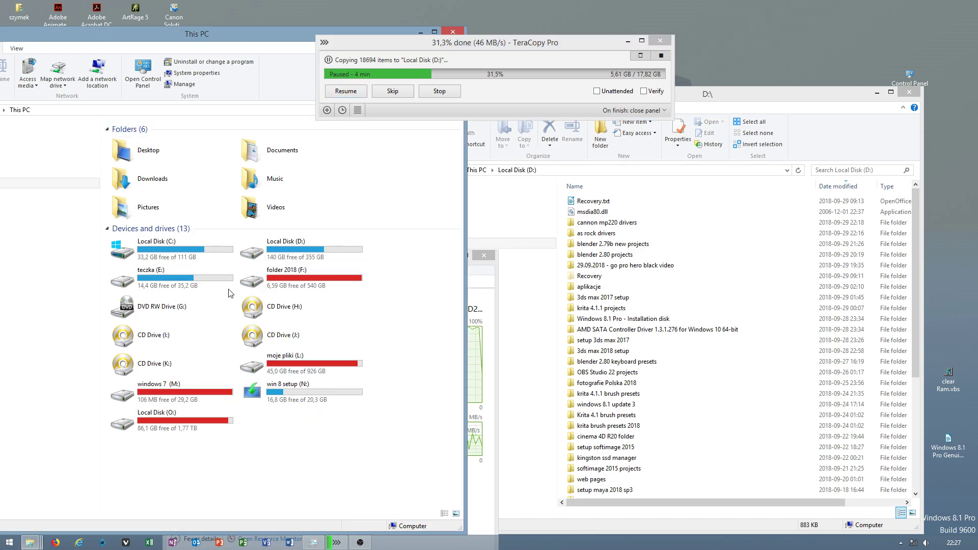
# Step: Open Power Options from the full Control Panel item list
pyautogui.click(435, 32)
pyautogui.click(9, 542)
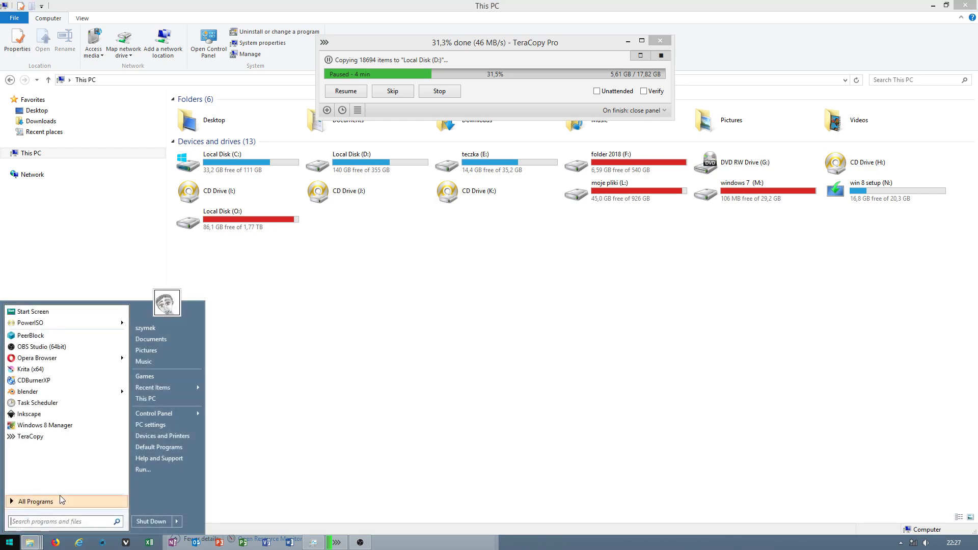
pyautogui.click(187, 413)
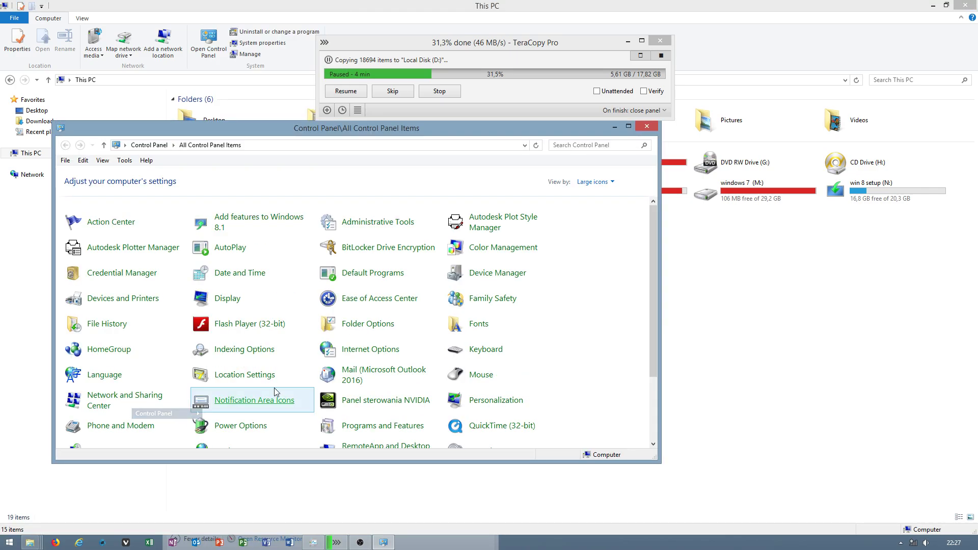
pyautogui.scroll(-3, 371, 408)
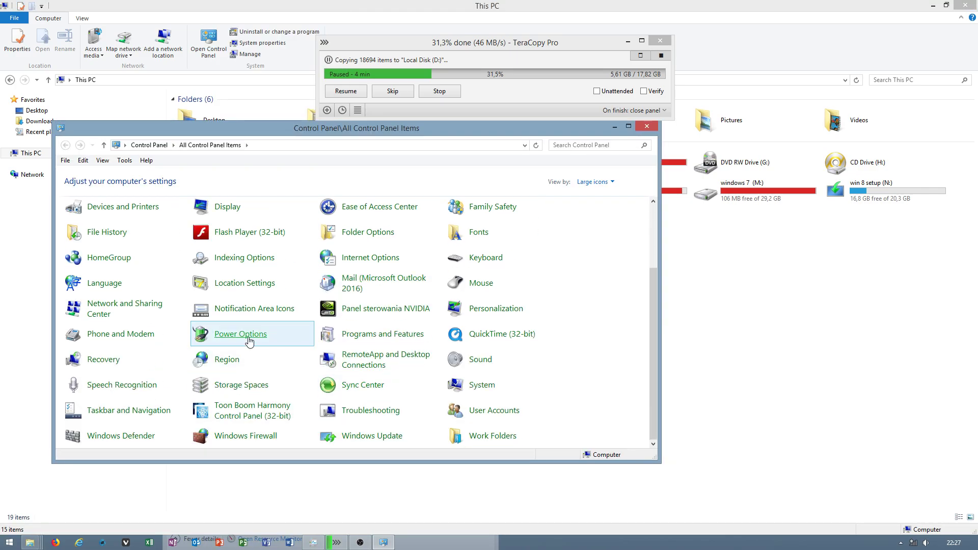
pyautogui.click(240, 334)
# Step: Make High performance the active plan and open its advanced power settings
pyautogui.click(181, 255)
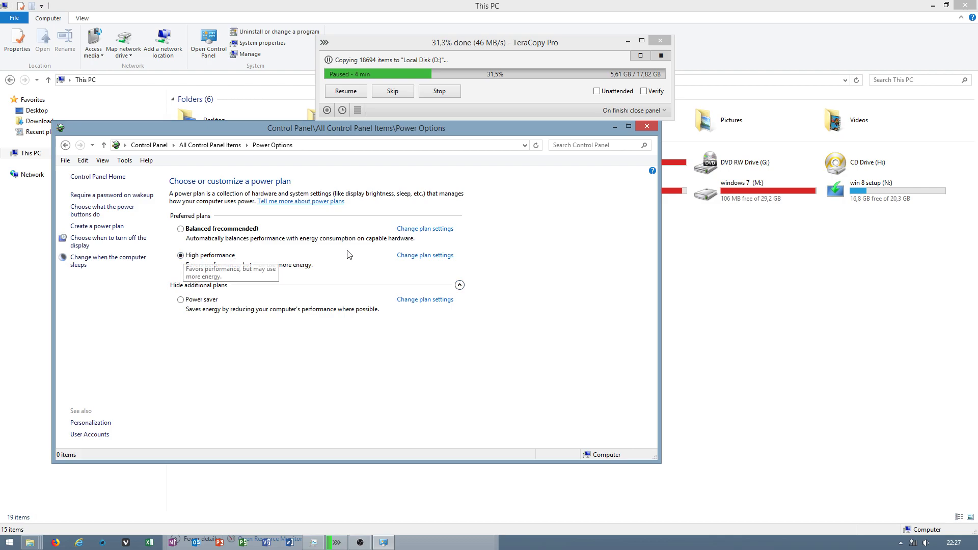
pyautogui.click(425, 255)
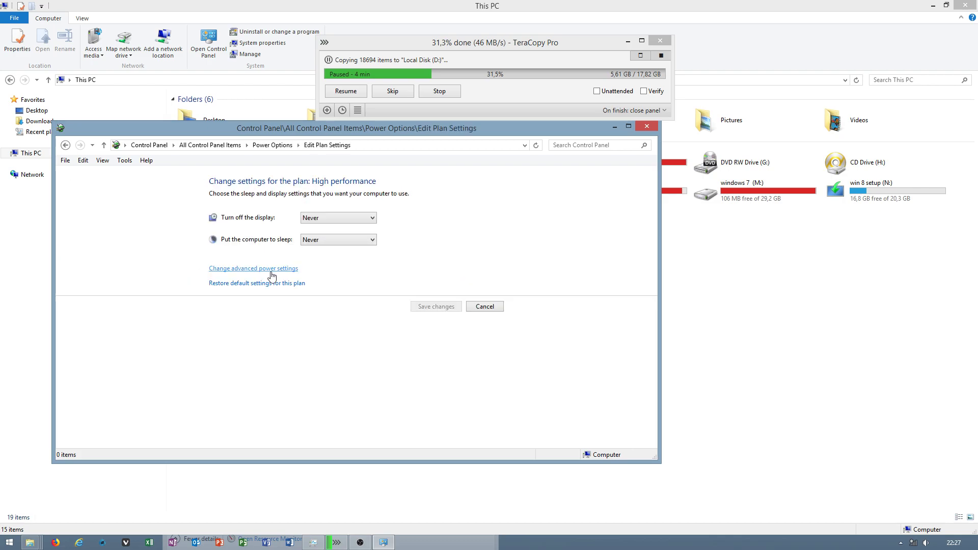
pyautogui.click(271, 273)
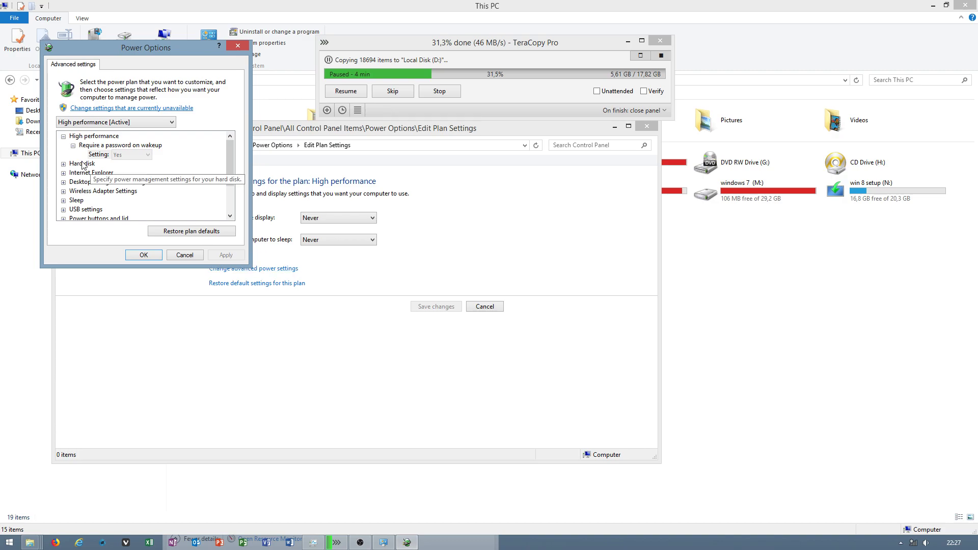
# Step: Unlock the advanced settings and set Hard disk > Turn off hard disk after to Never (0 minutes)
pyautogui.click(120, 109)
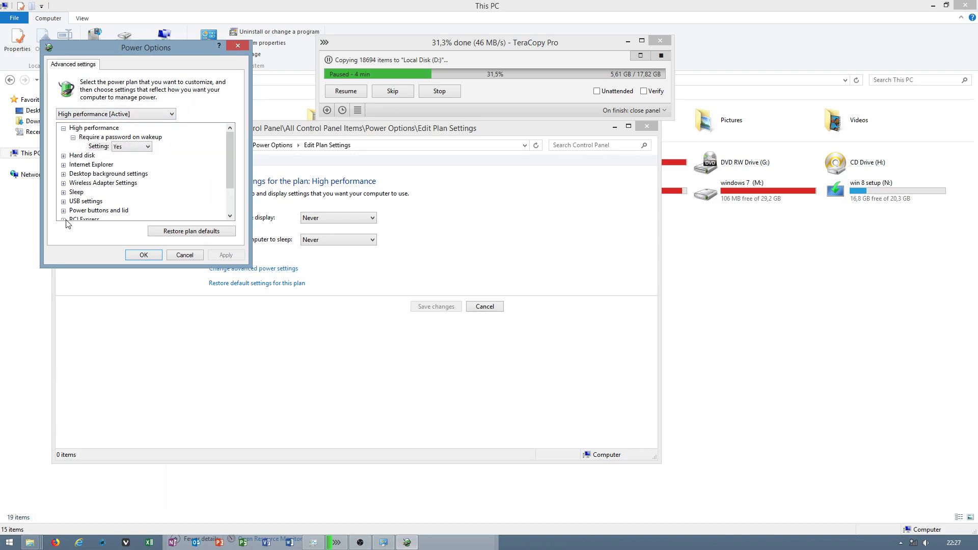
pyautogui.click(63, 156)
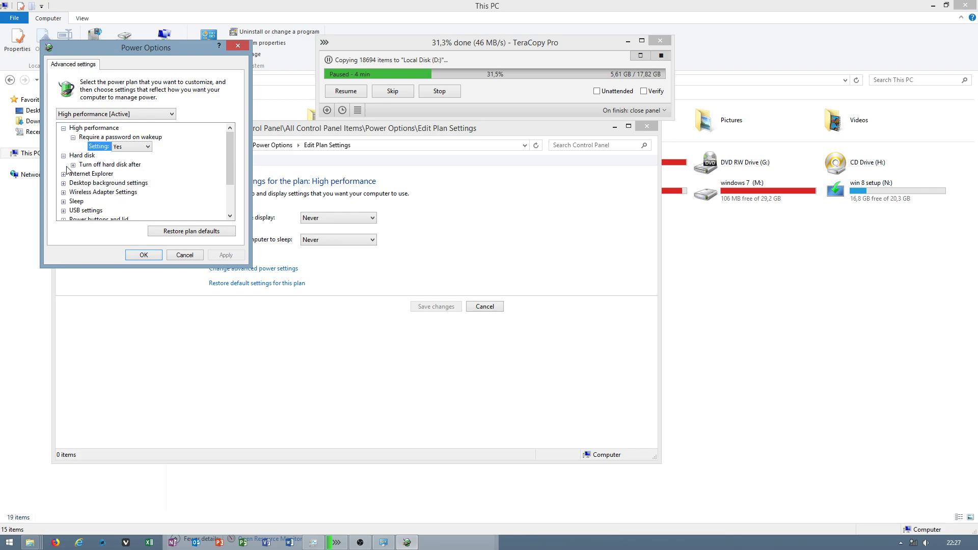
pyautogui.click(73, 164)
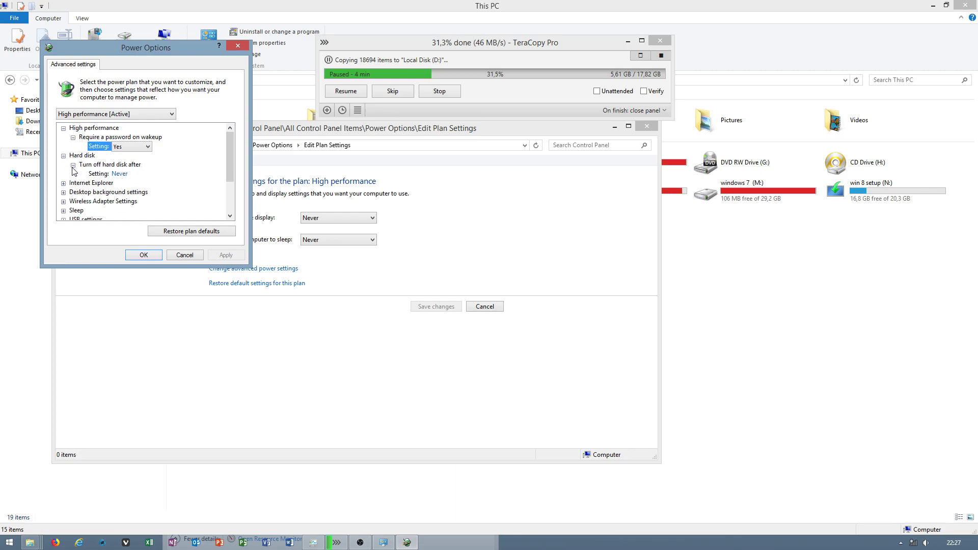
pyautogui.click(125, 175)
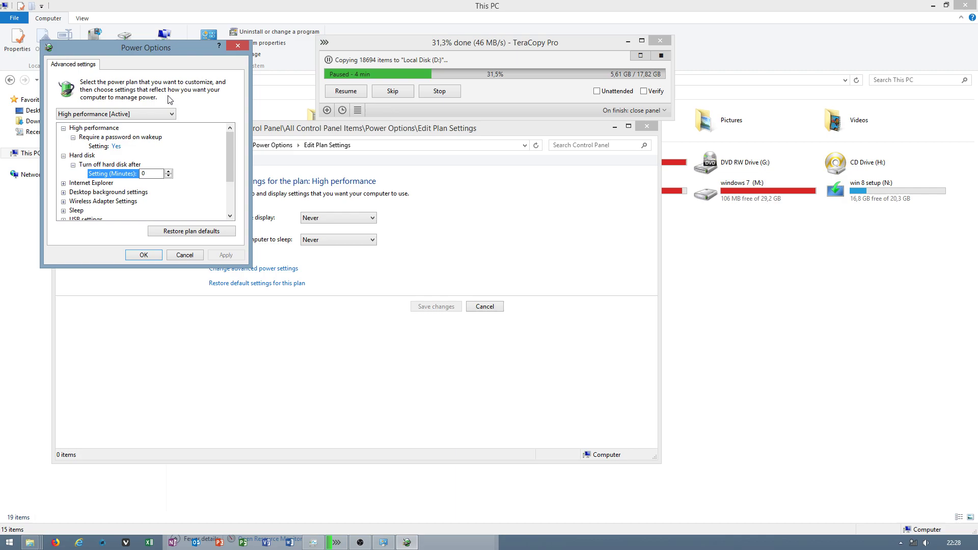
pyautogui.click(313, 543)
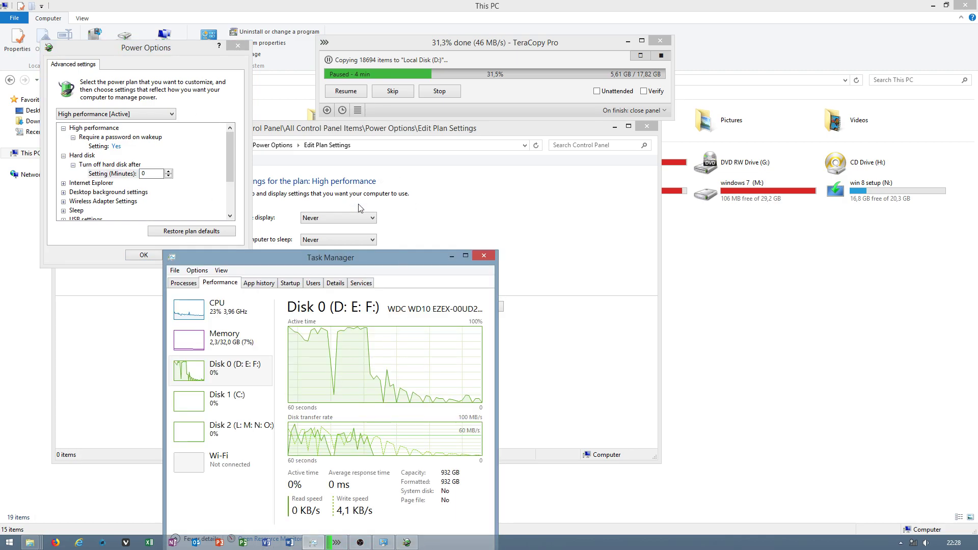
# Step: Confirm Disk 0 shows 0% active time, close Task Manager, and resume the TeraCopy copy
pyautogui.click(144, 173)
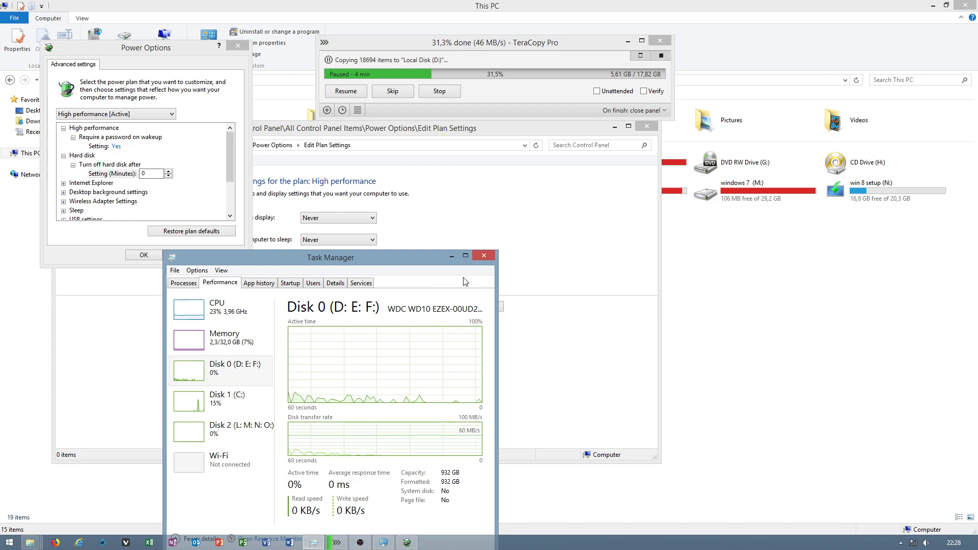
pyautogui.click(484, 255)
pyautogui.click(353, 95)
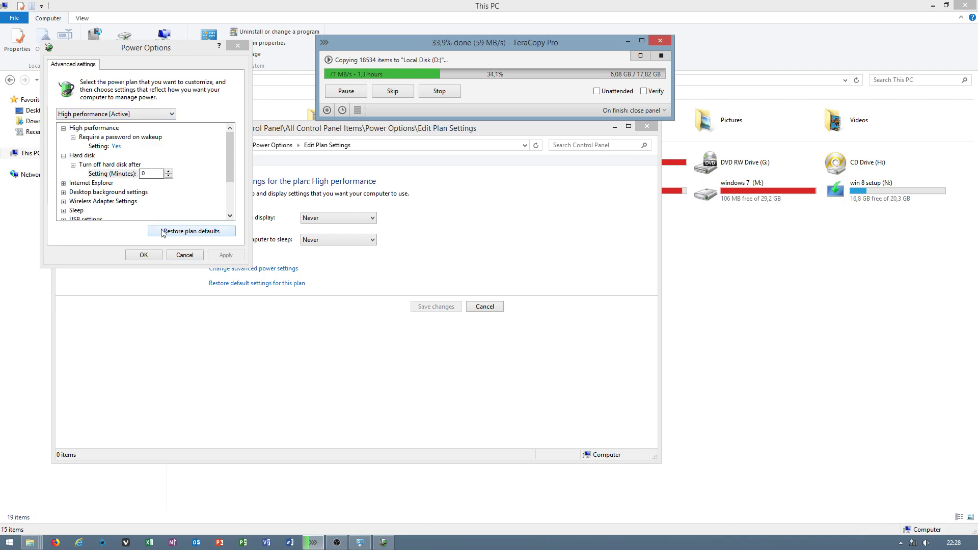
# Step: Close the advanced power settings and launch the Local Group Policy Editor by searching 'gped'
pyautogui.click(184, 255)
pyautogui.click(9, 542)
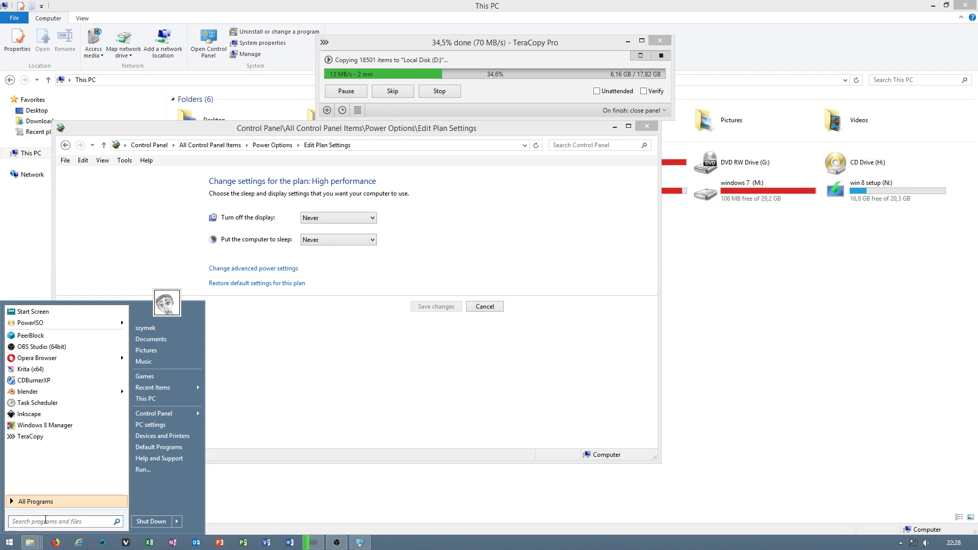
pyautogui.write('gpedit')
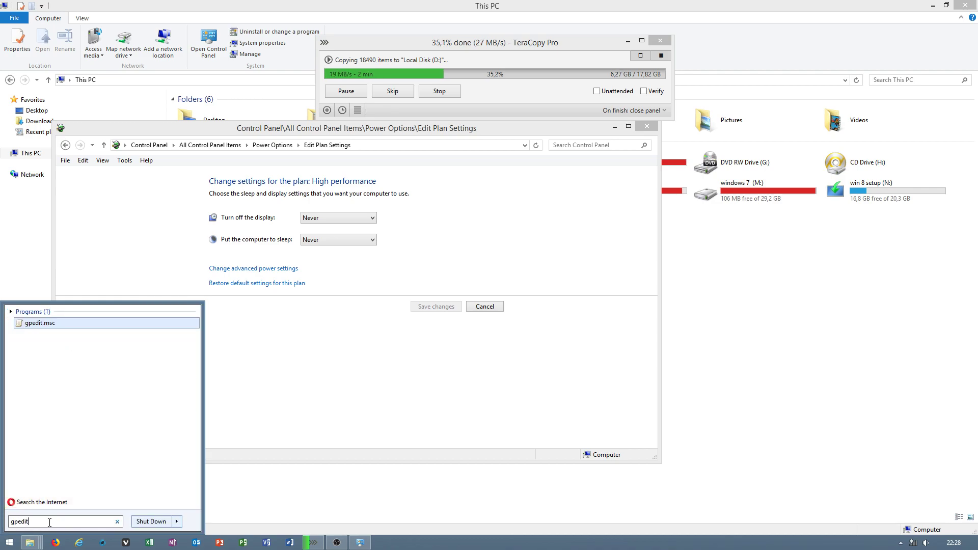
pyautogui.click(40, 323)
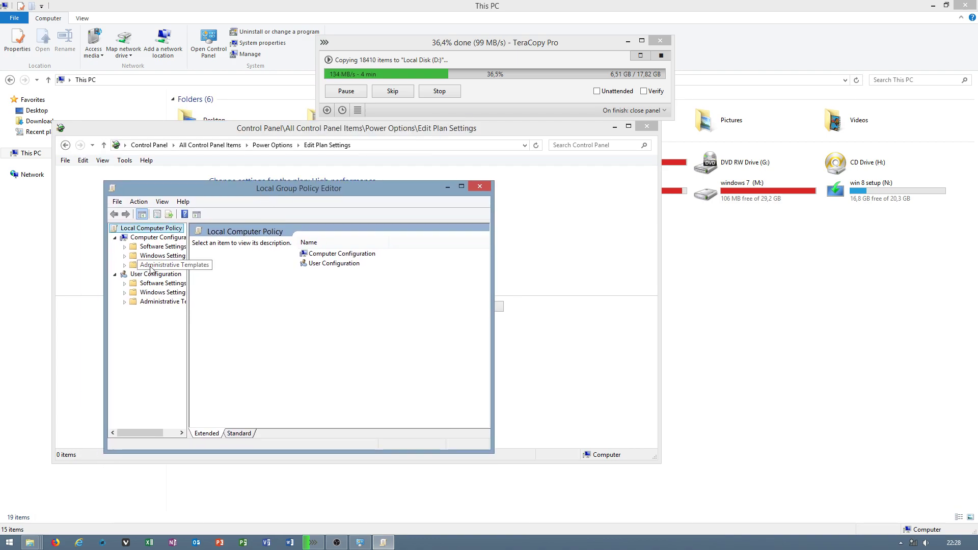
# Step: Navigate to Administrative Templates > System > Power Management > Hard Disk Settings
pyautogui.click(163, 265)
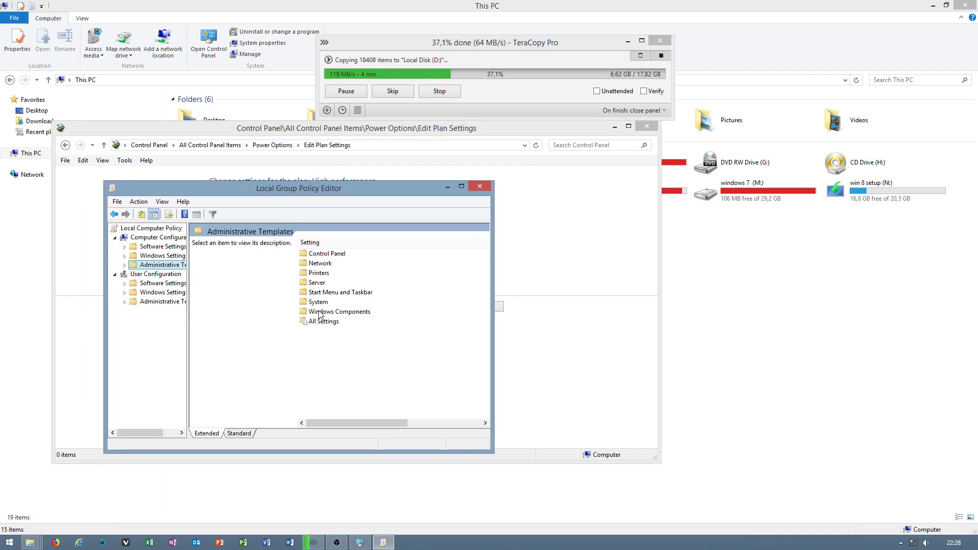
pyautogui.moveTo(188, 271); pyautogui.dragTo(241, 271)
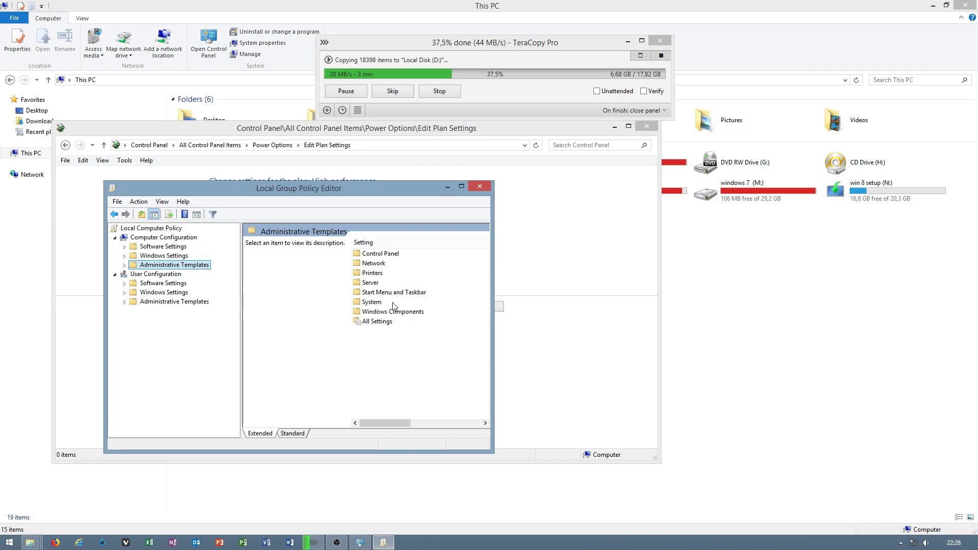
pyautogui.doubleClick(368, 303)
pyautogui.scroll(-4, 395, 339)
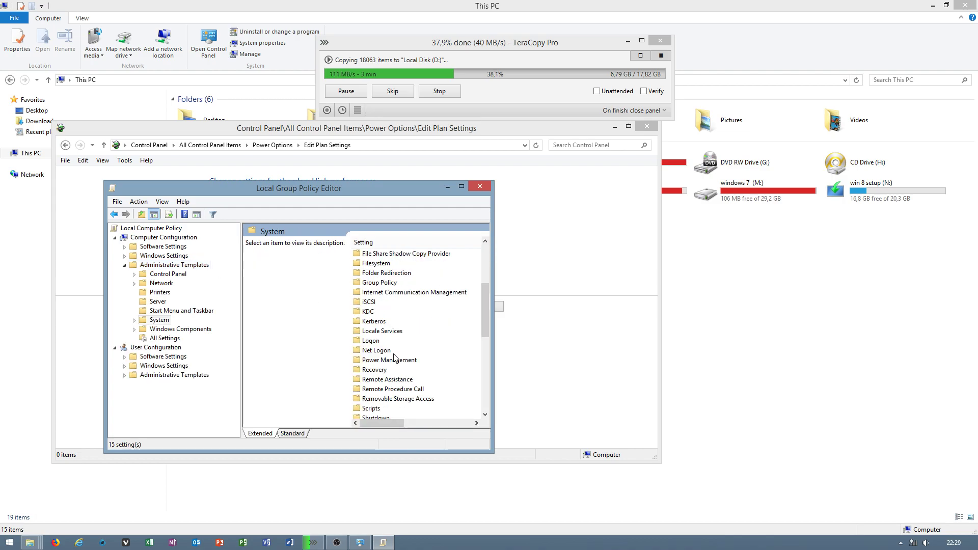
pyautogui.doubleClick(394, 358)
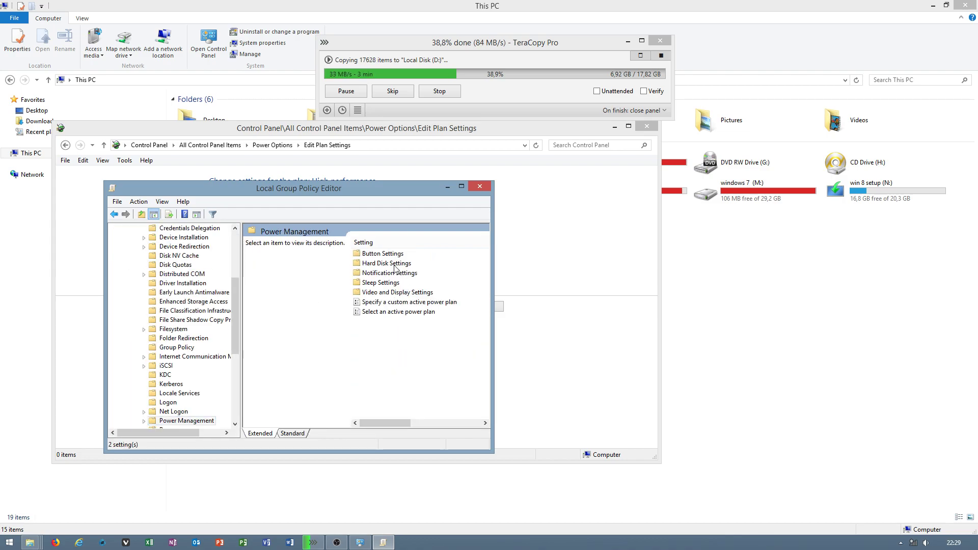
pyautogui.doubleClick(386, 264)
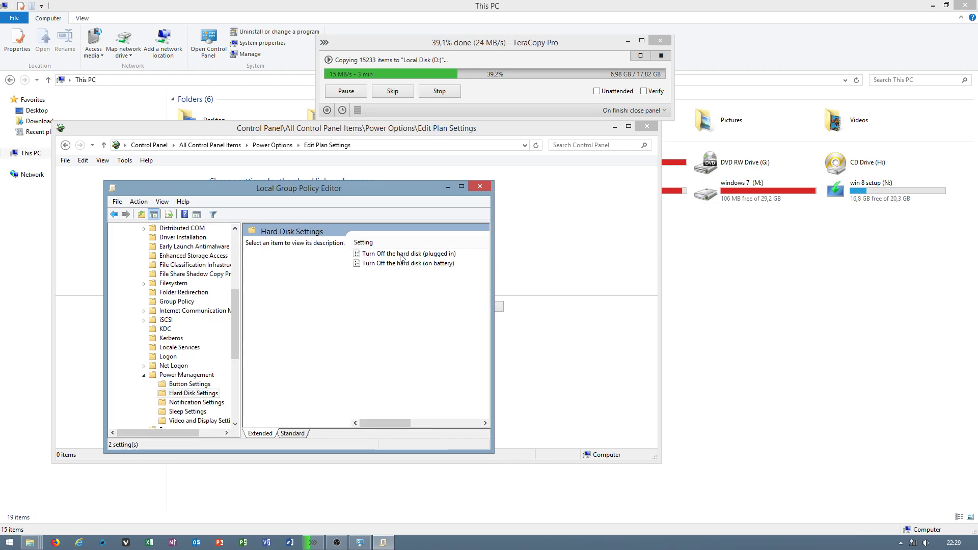
# Step: Review the plugged-in and on-battery hard disk turn-off policies, both Disabled, without changing them
pyautogui.doubleClick(401, 254)
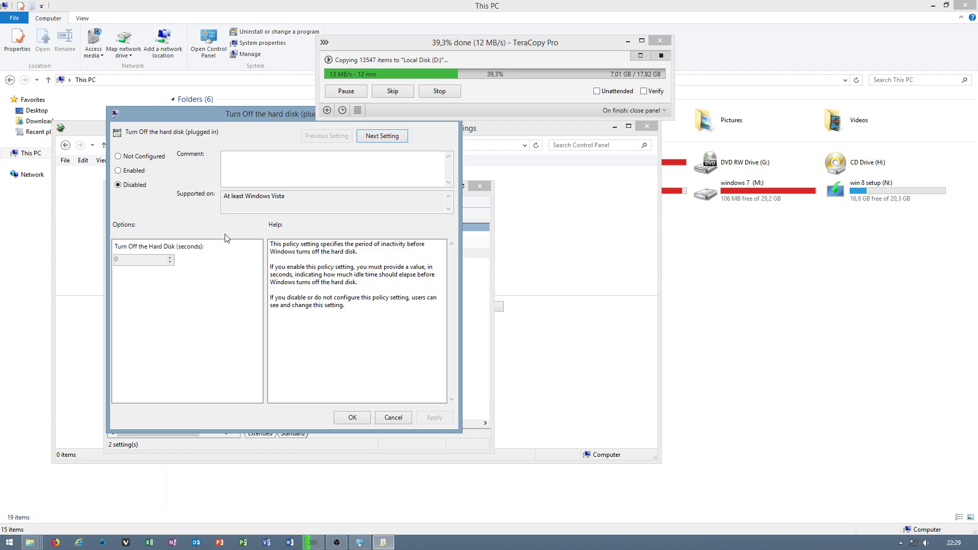
pyautogui.click(408, 420)
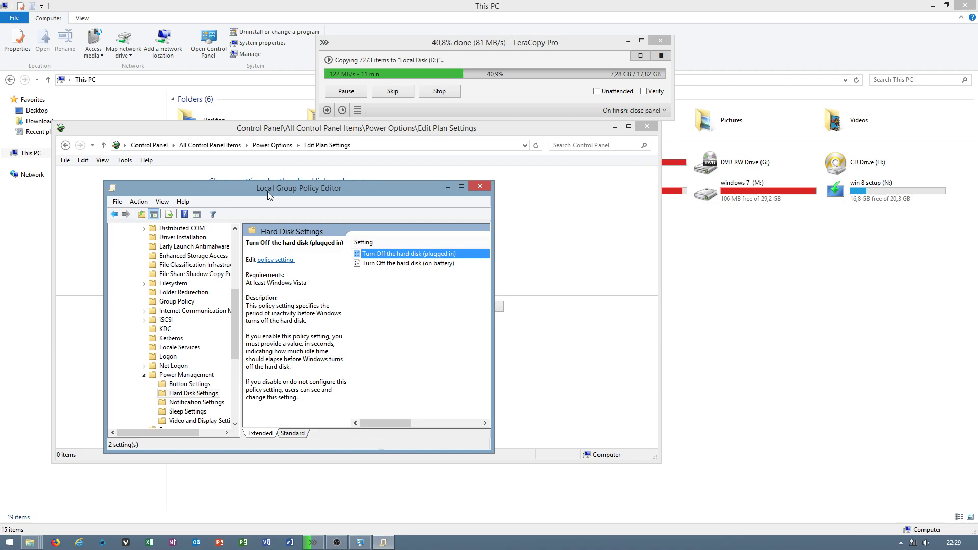
pyautogui.doubleClick(395, 263)
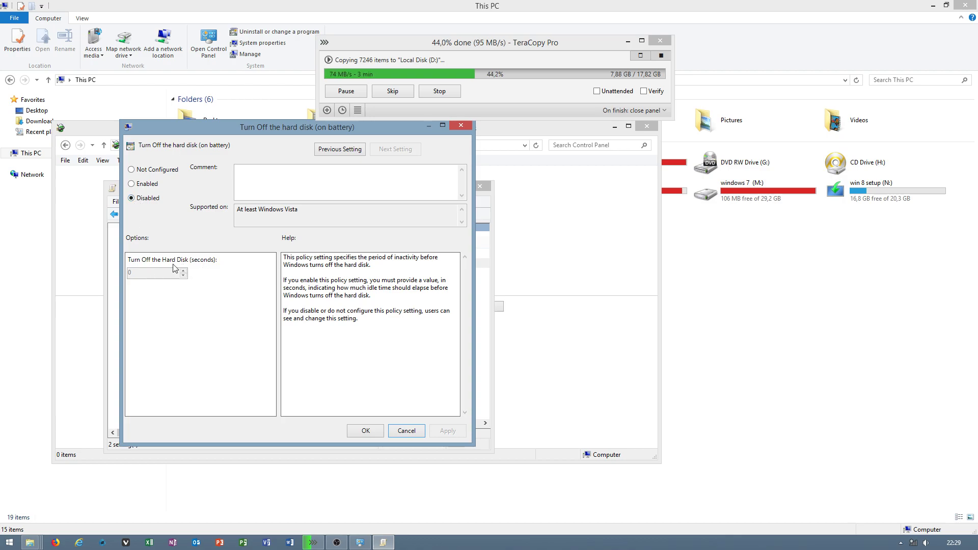
pyautogui.click(460, 126)
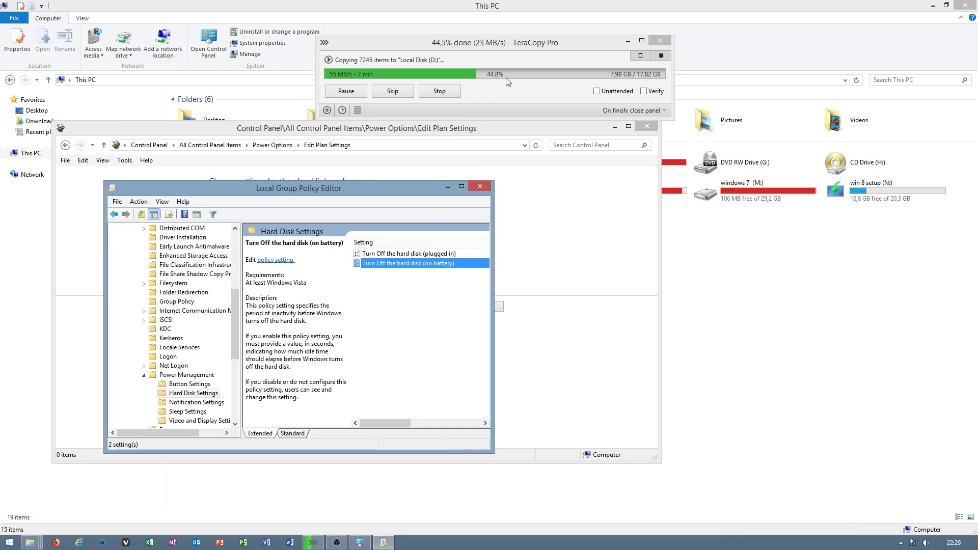
# Step: Close the Group Policy Editor and open Task Manager's disk performance graph
pyautogui.click(475, 191)
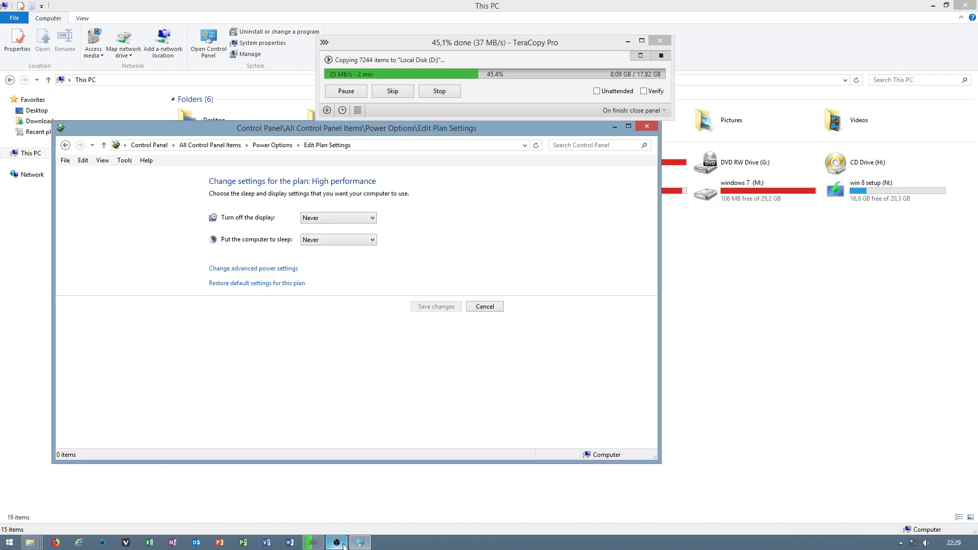
pyautogui.rightClick(421, 541)
pyautogui.click(468, 510)
pyautogui.click(220, 262)
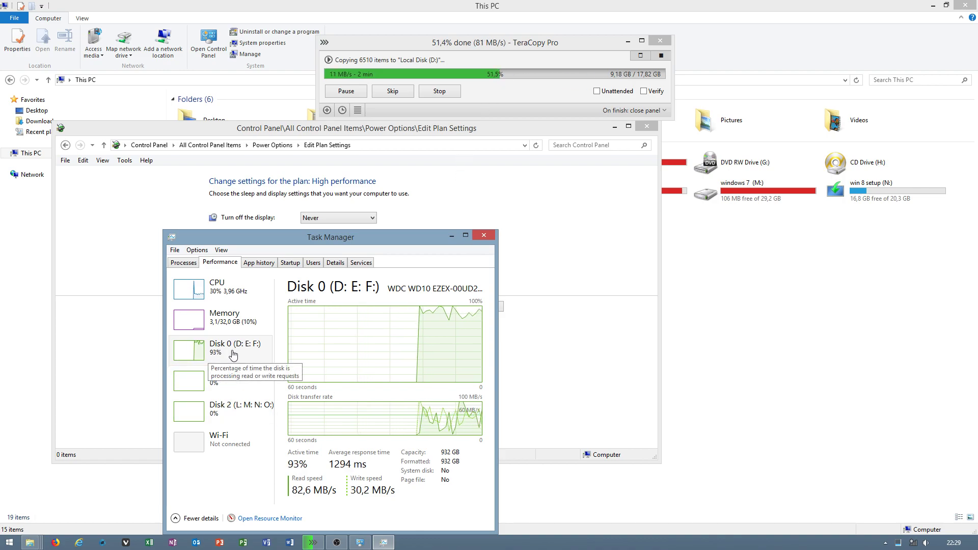
# Step: Pause and resume the TeraCopy copy while watching Disk 0, then minimize Task Manager
pyautogui.click(347, 92)
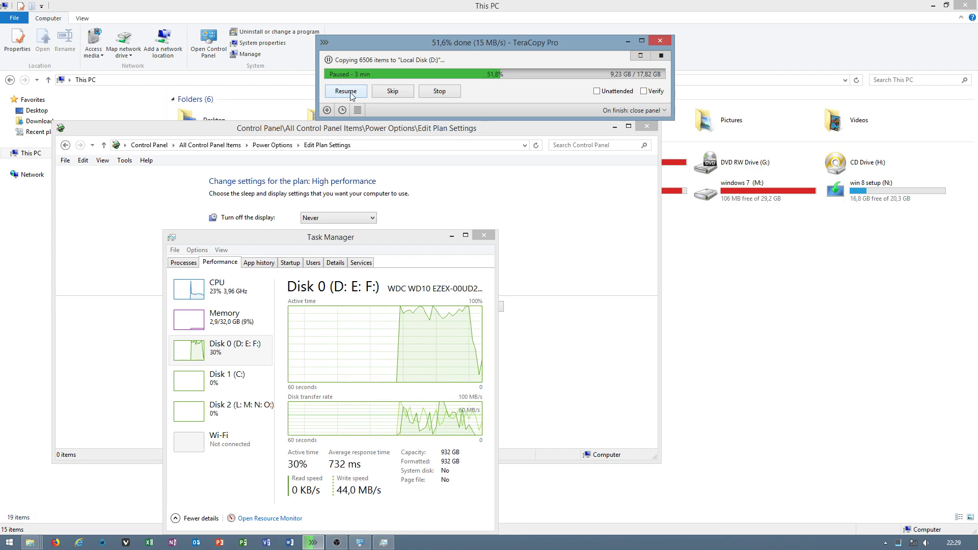
pyautogui.click(350, 94)
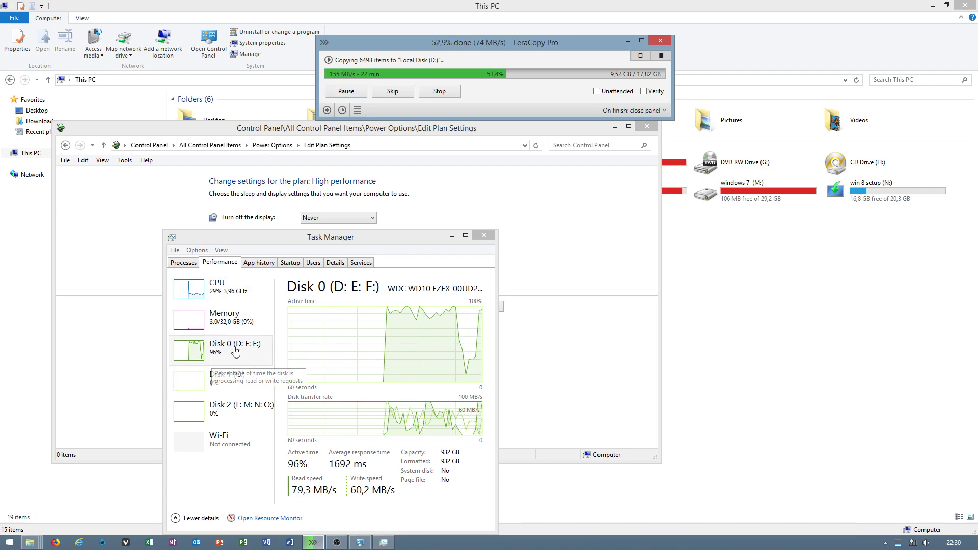
pyautogui.click(451, 236)
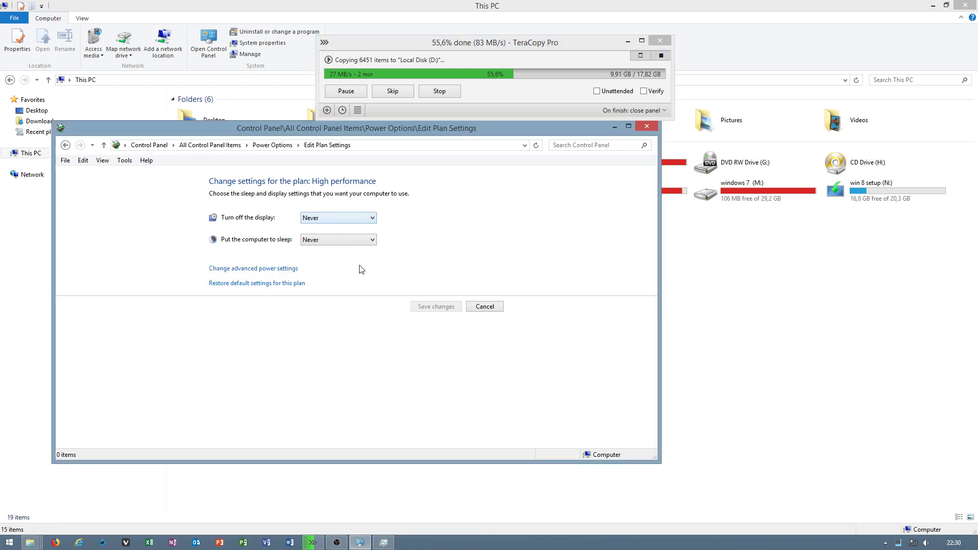
pyautogui.click(254, 269)
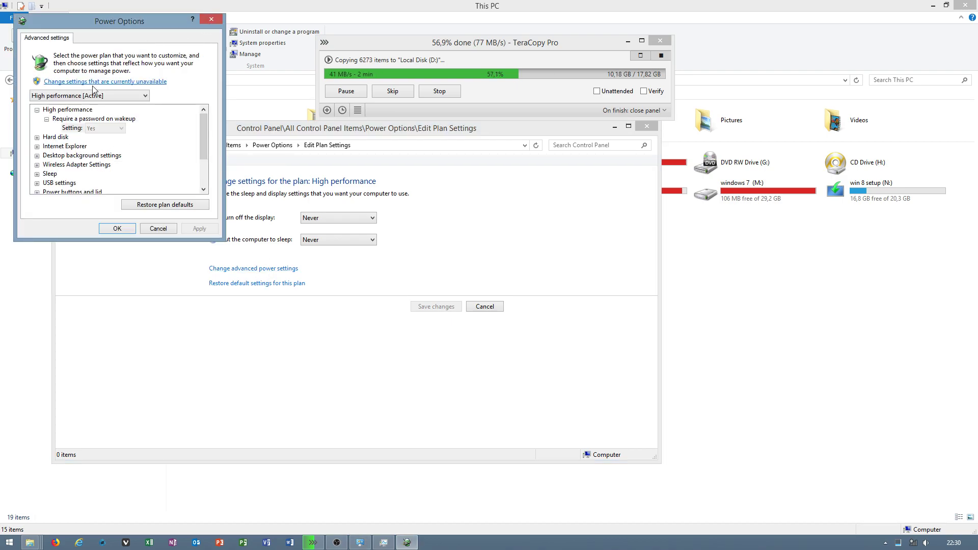
pyautogui.click(211, 21)
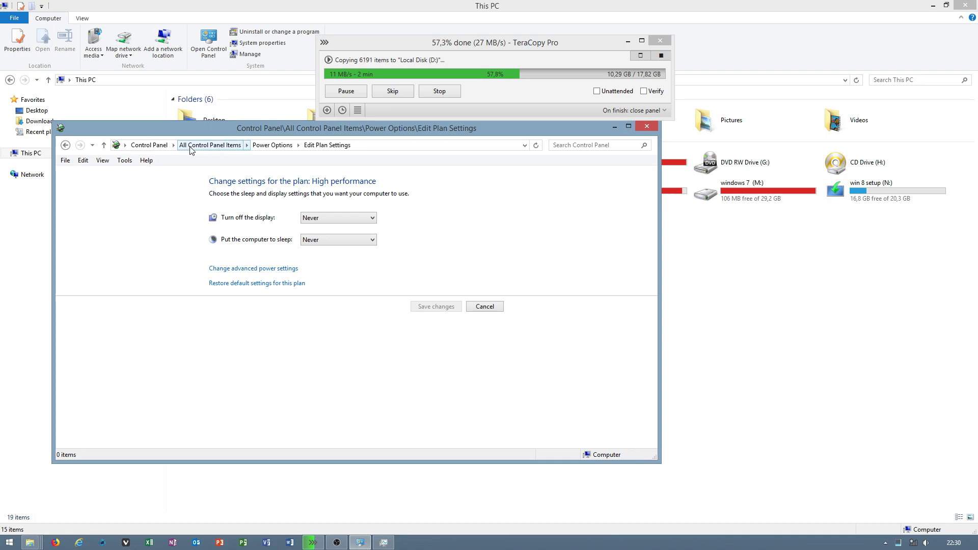
pyautogui.click(204, 146)
pyautogui.scroll(-3, 356, 367)
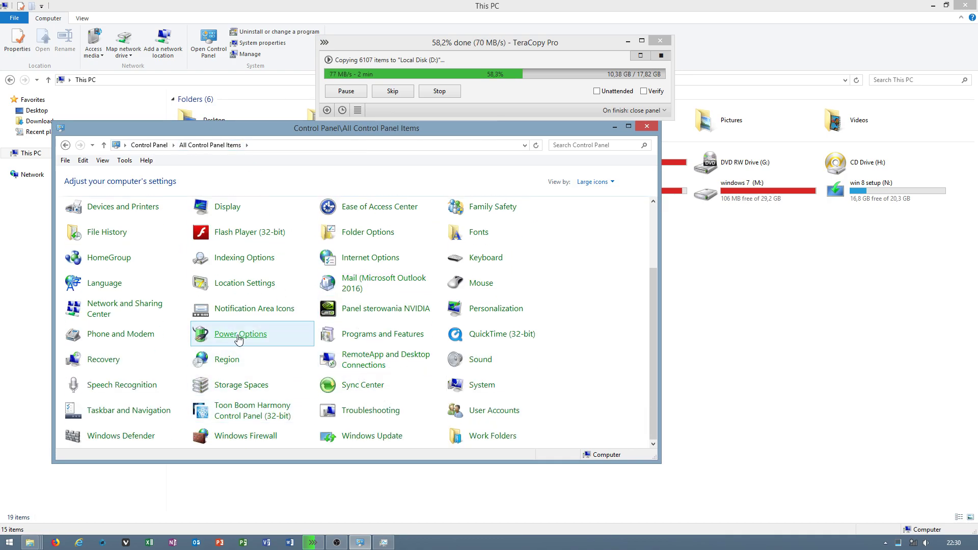
pyautogui.click(239, 340)
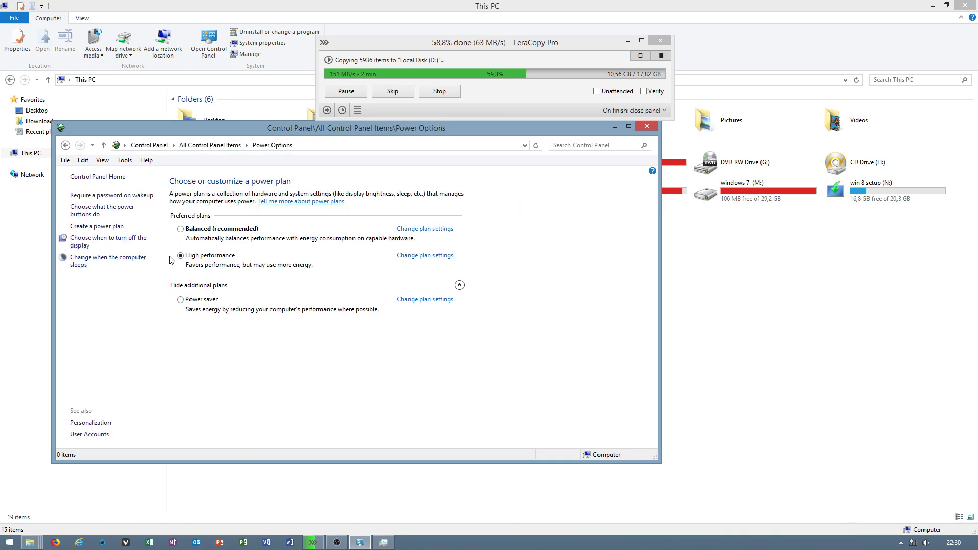
pyautogui.click(121, 210)
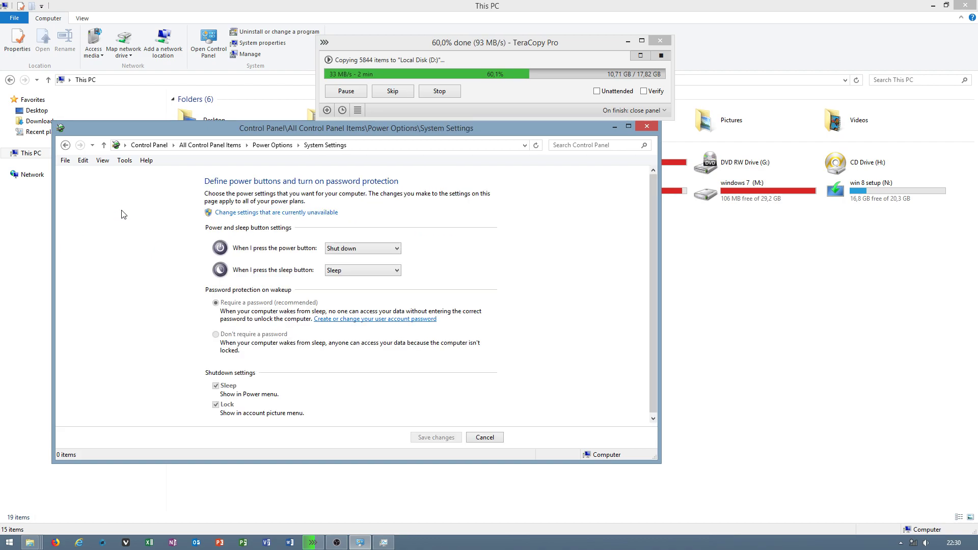
pyautogui.click(263, 213)
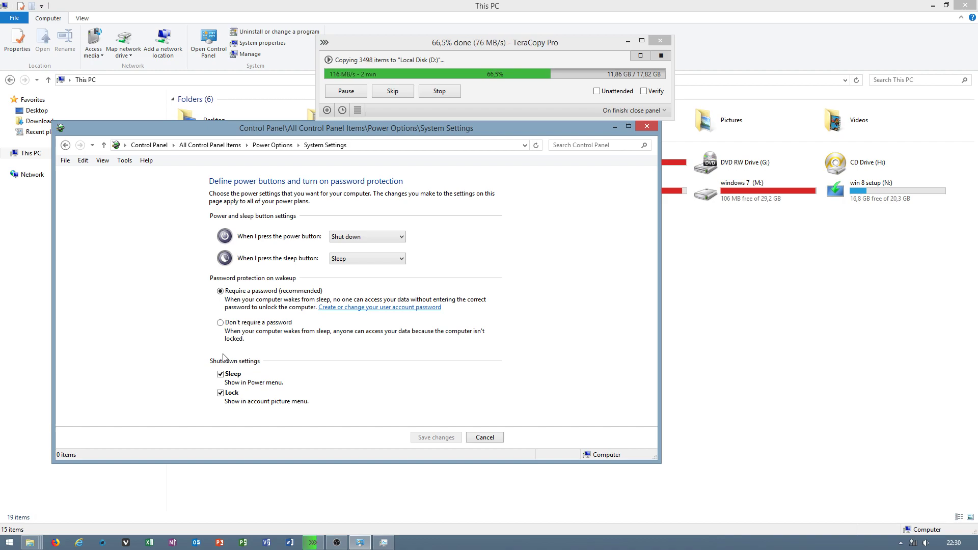
pyautogui.click(483, 437)
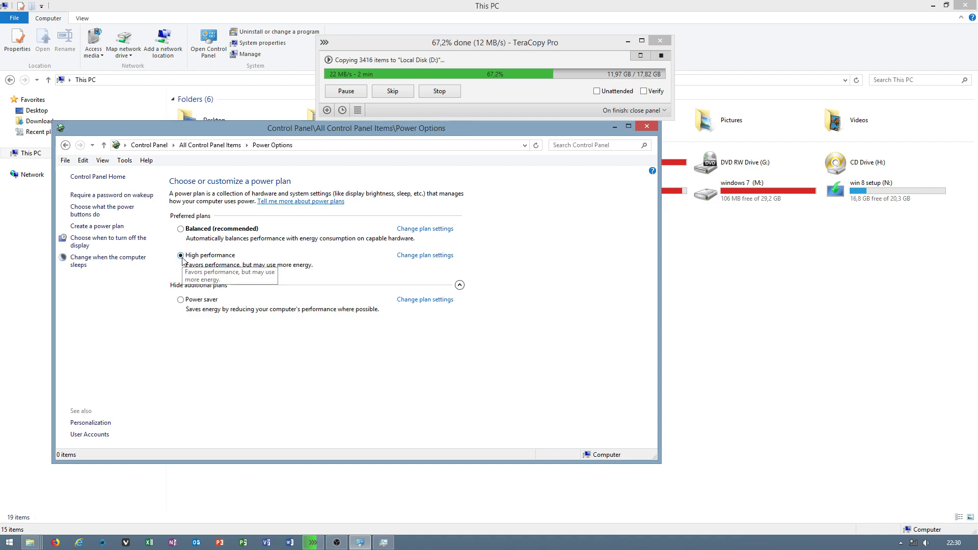
pyautogui.click(439, 255)
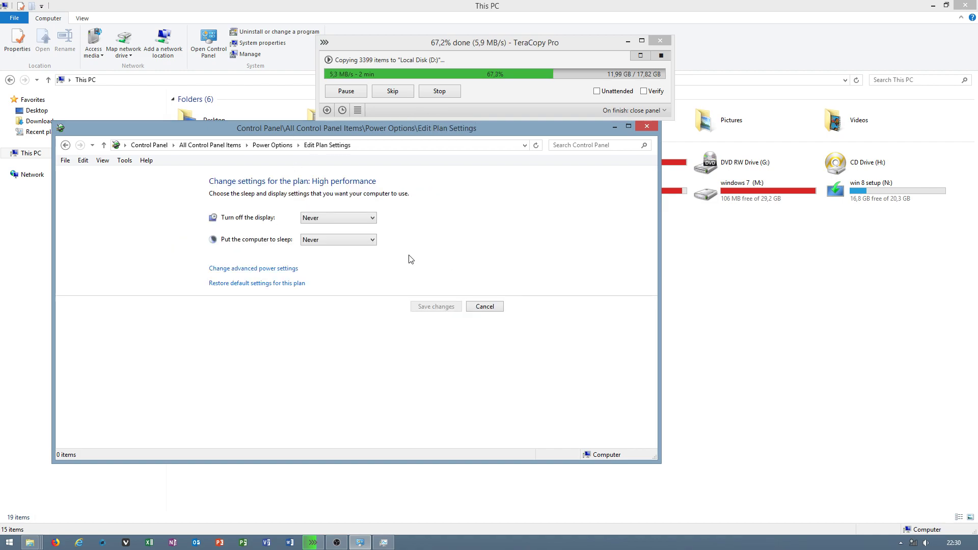
pyautogui.click(268, 270)
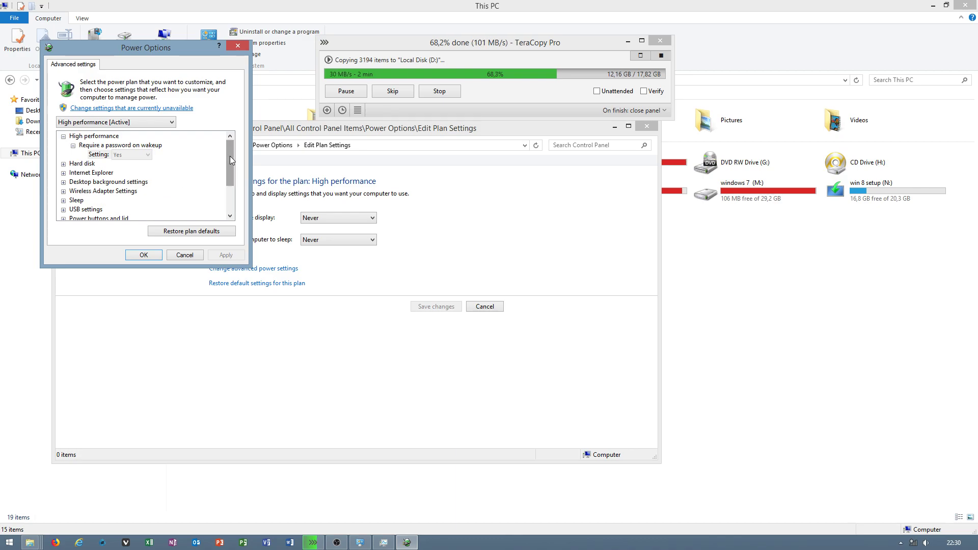
pyautogui.click(63, 200)
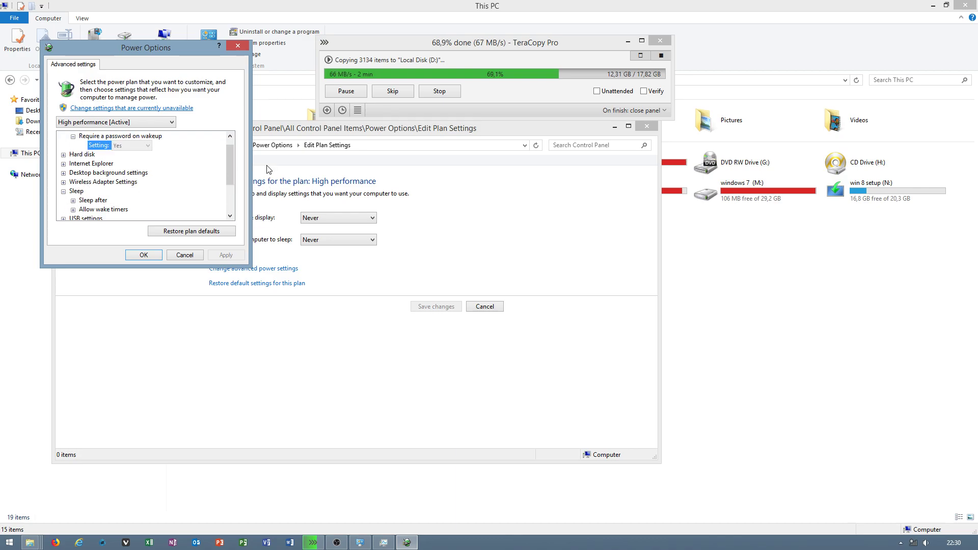
pyautogui.moveTo(234, 166); pyautogui.dragTo(225, 185)
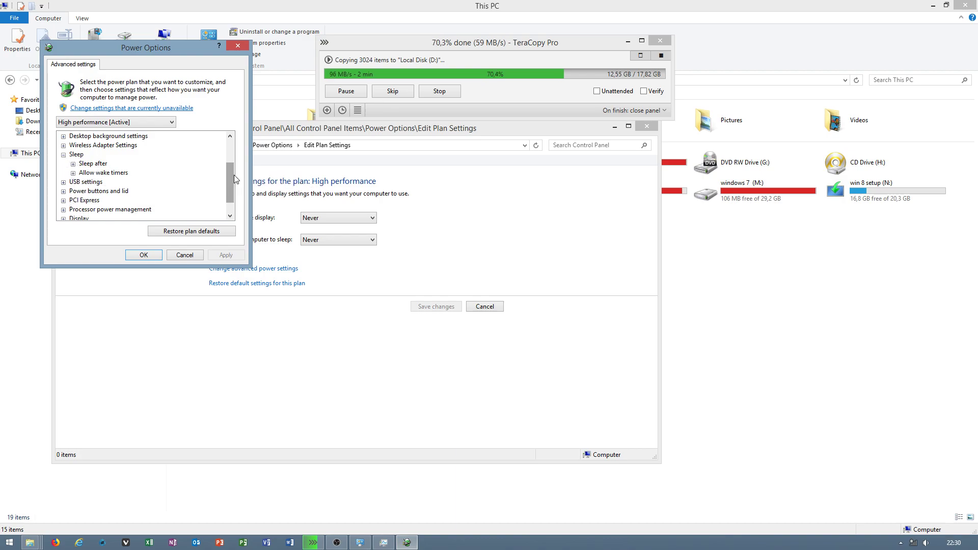
pyautogui.scroll(2, 225, 206)
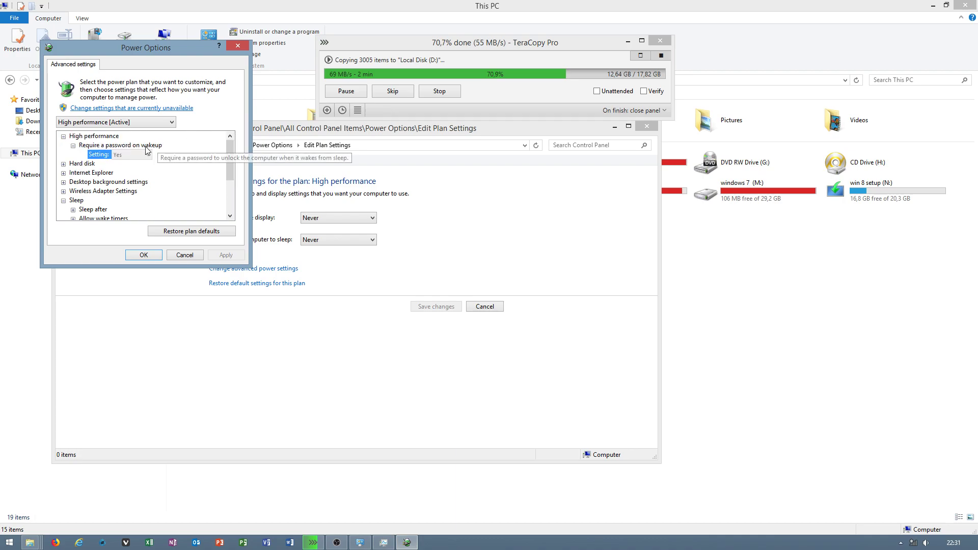
pyautogui.click(63, 164)
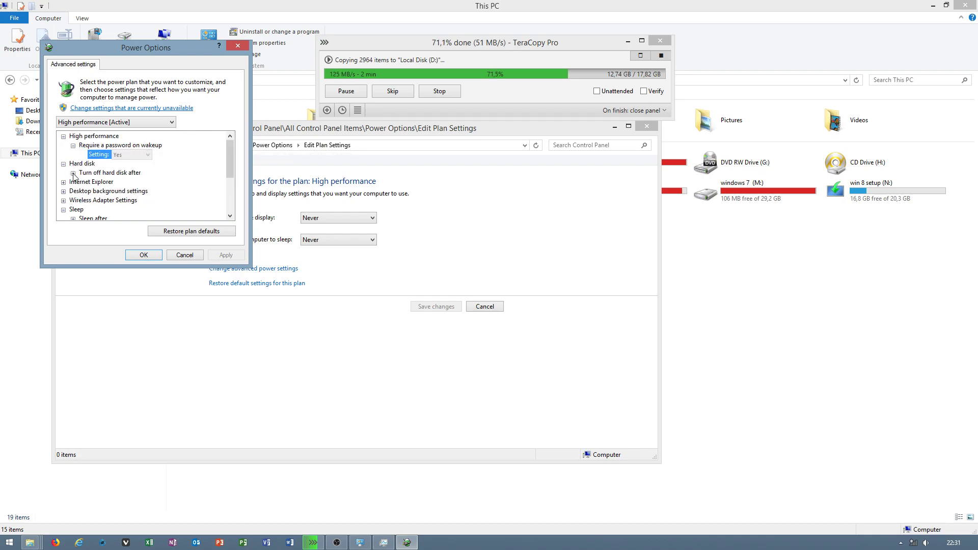
pyautogui.click(73, 173)
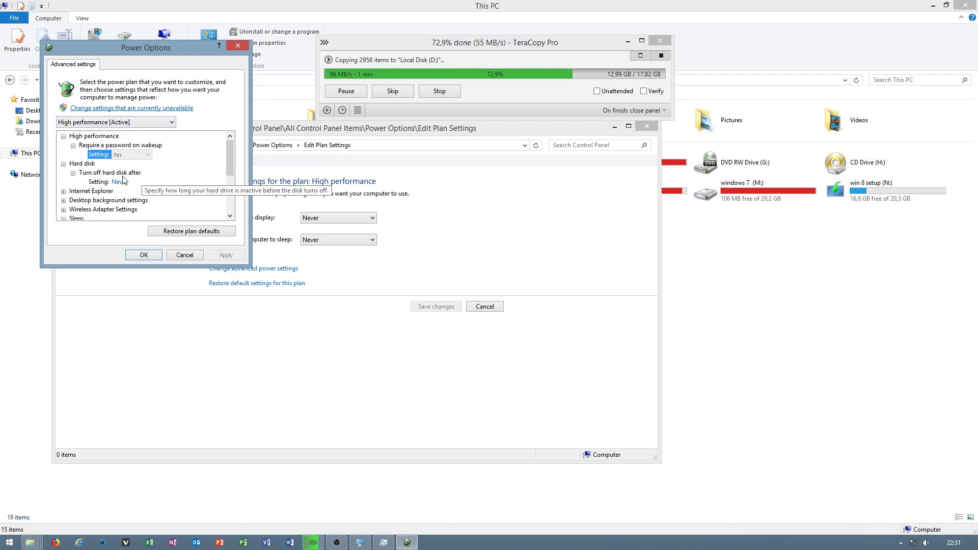
pyautogui.click(237, 45)
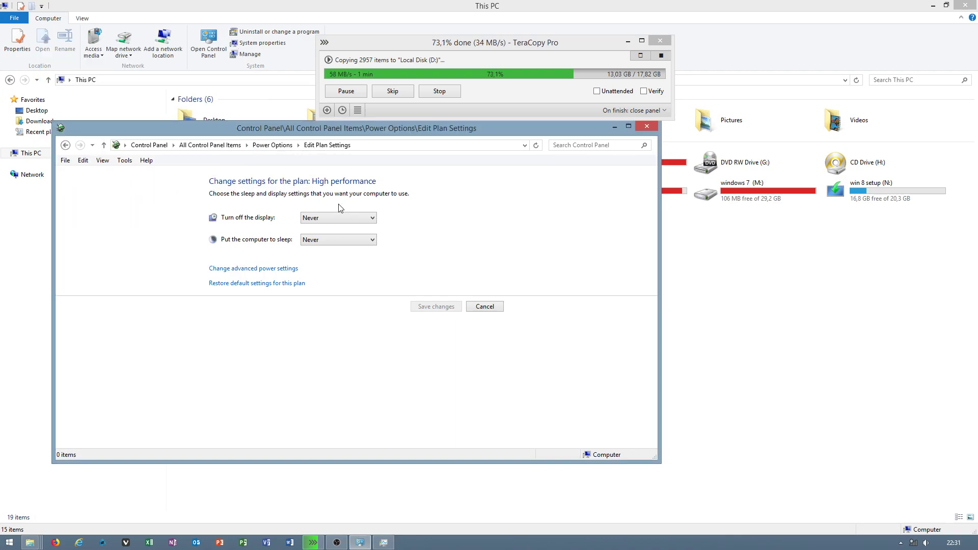
# Step: Close the power plan window and watch Disk 0 hit 77% as the copy pauses and resumes
pyautogui.click(647, 127)
pyautogui.click(360, 542)
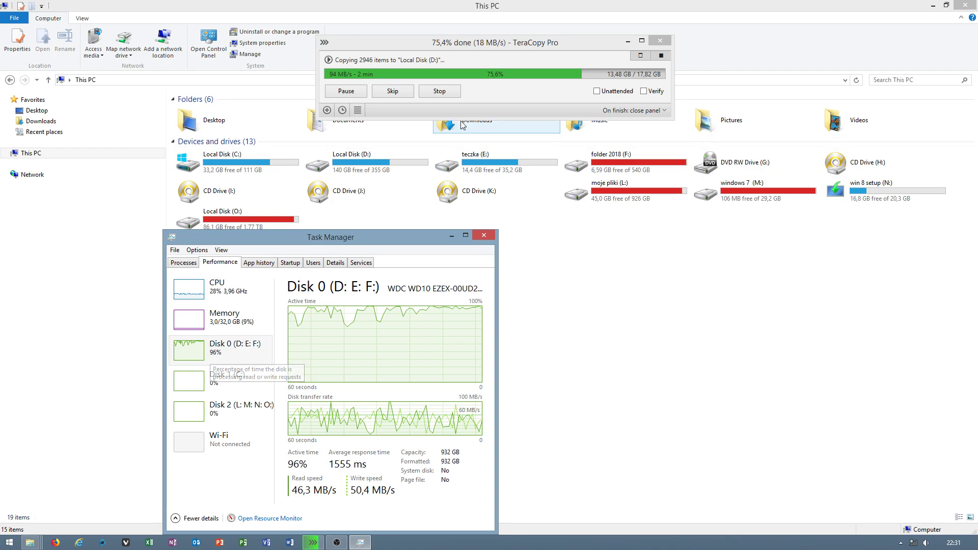
pyautogui.click(352, 95)
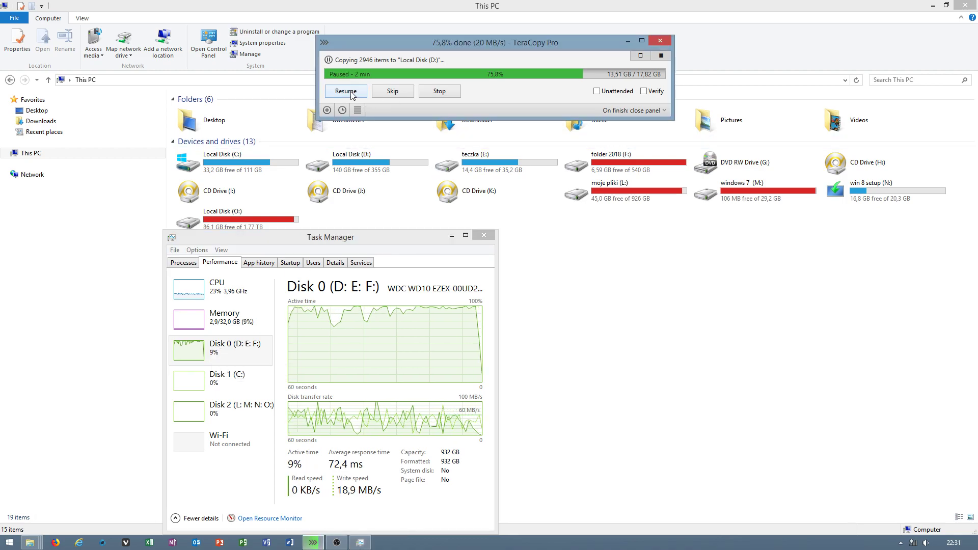
pyautogui.click(351, 95)
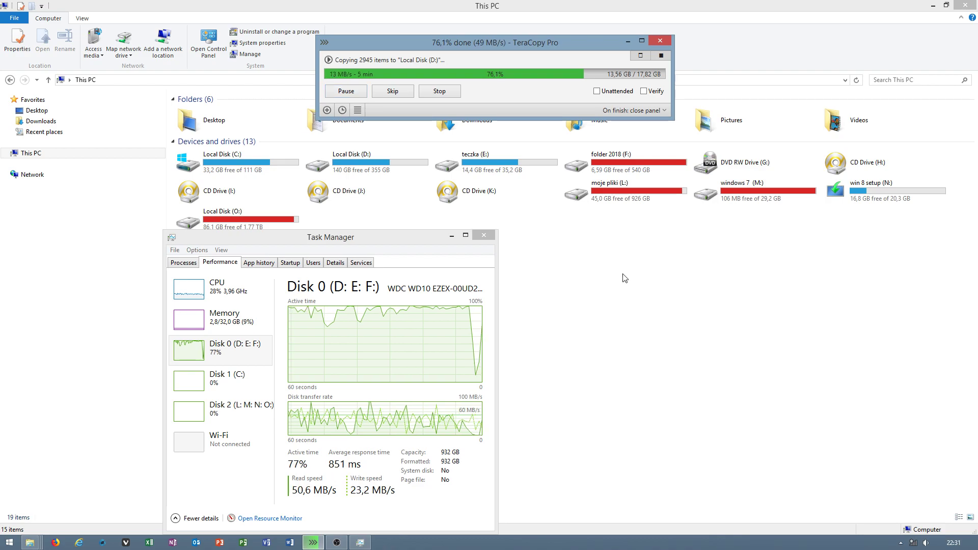